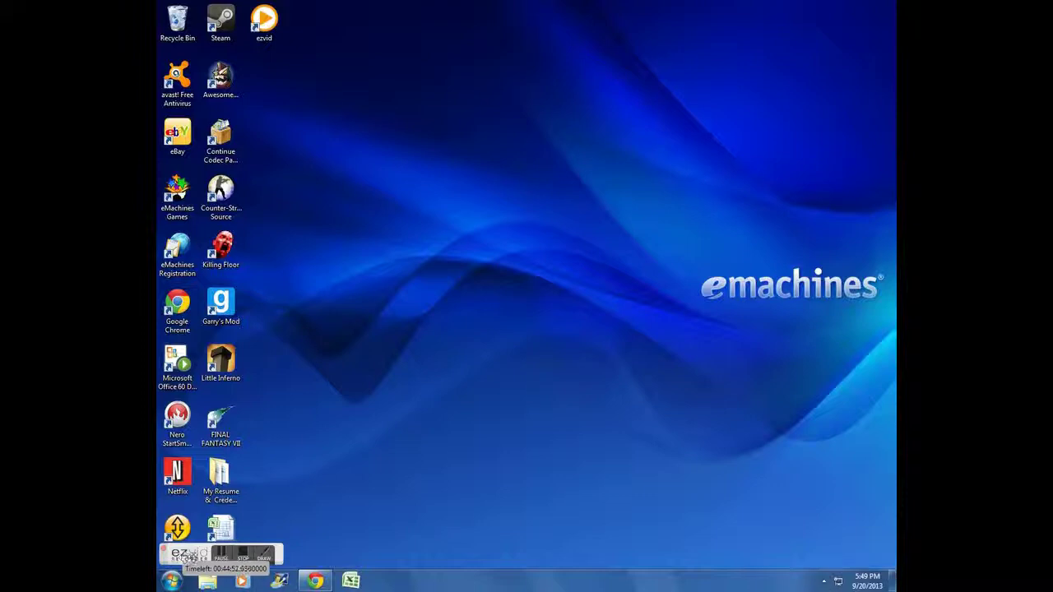
# Bring back the Chrome YouTube channel window, then minimize it to reveal the desktop.
pyautogui.click(315, 582)
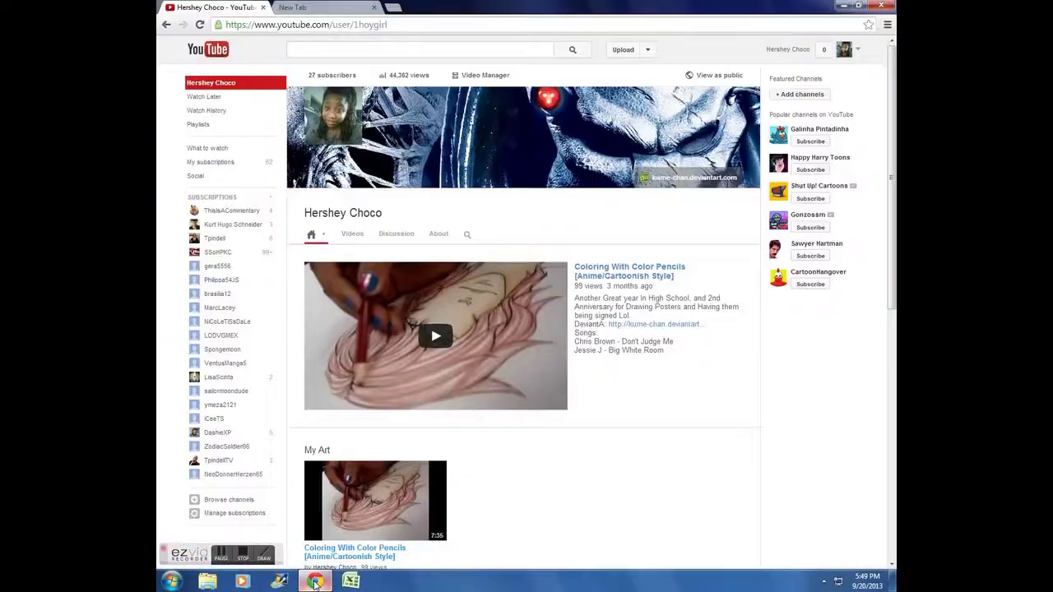
pyautogui.click(316, 51)
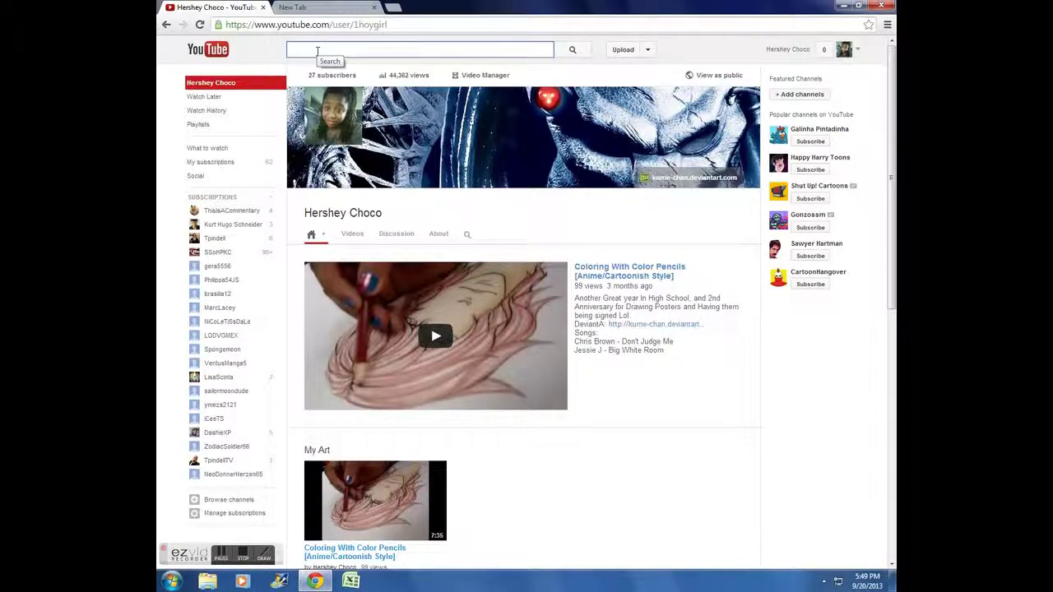
pyautogui.click(843, 6)
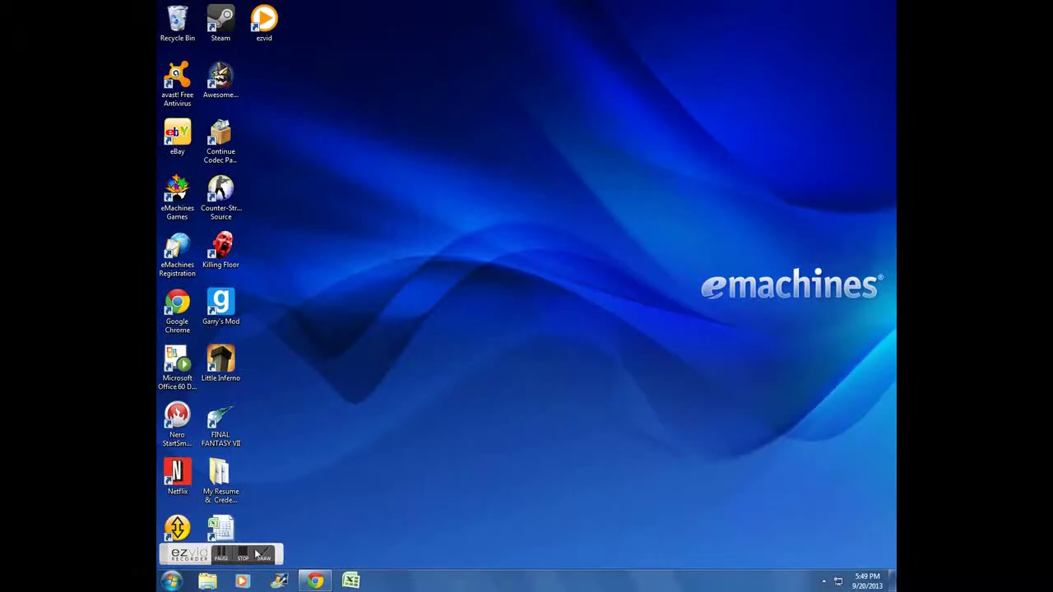
# Browse Documents to ezvid\projects\1 and play mysong.mp3 in Windows Media Player.
pyautogui.click(198, 583)
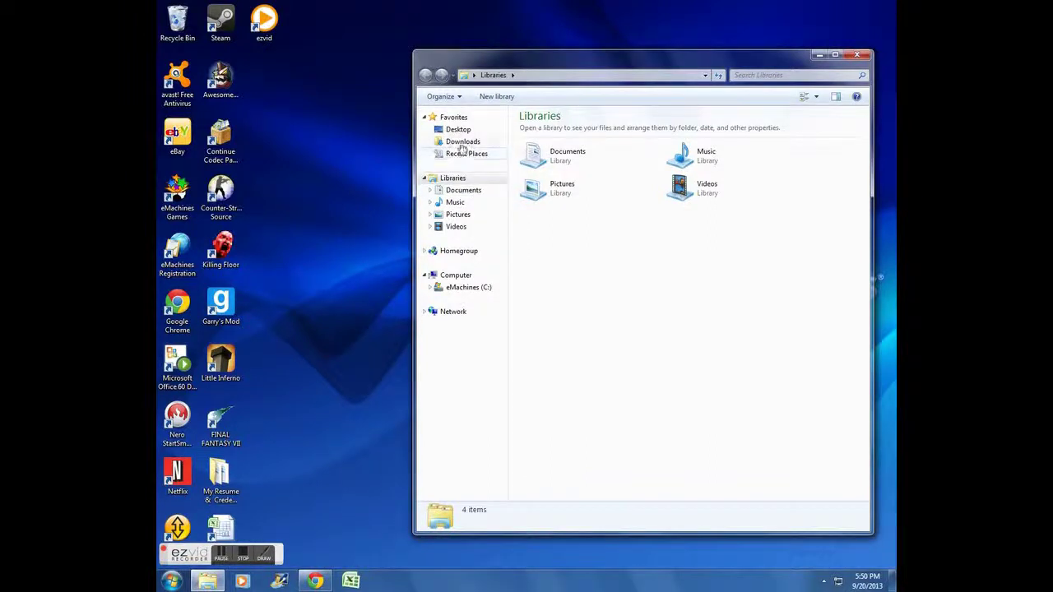
pyautogui.click(475, 190)
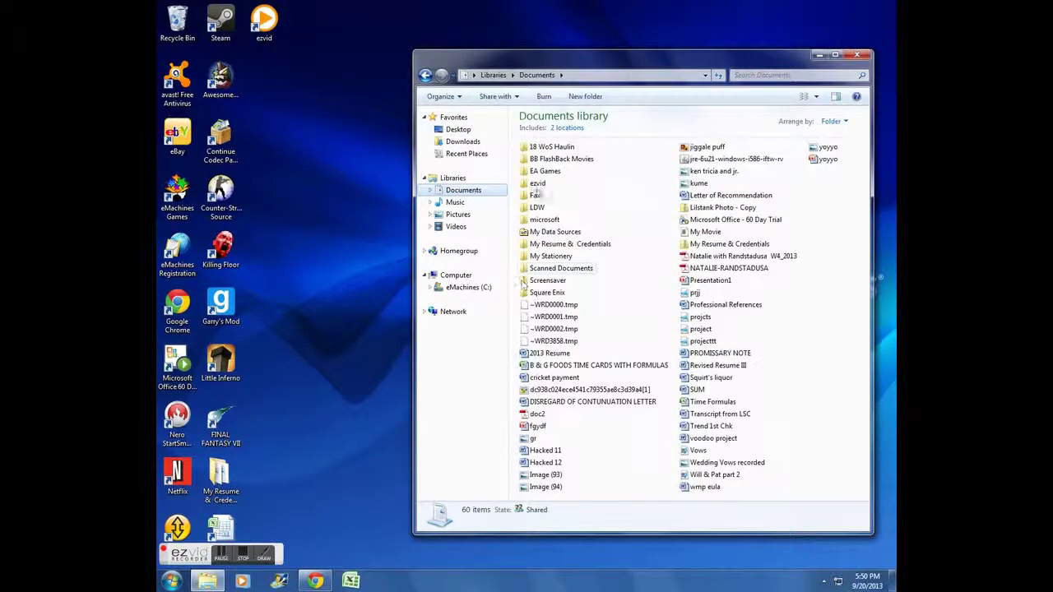
pyautogui.doubleClick(539, 184)
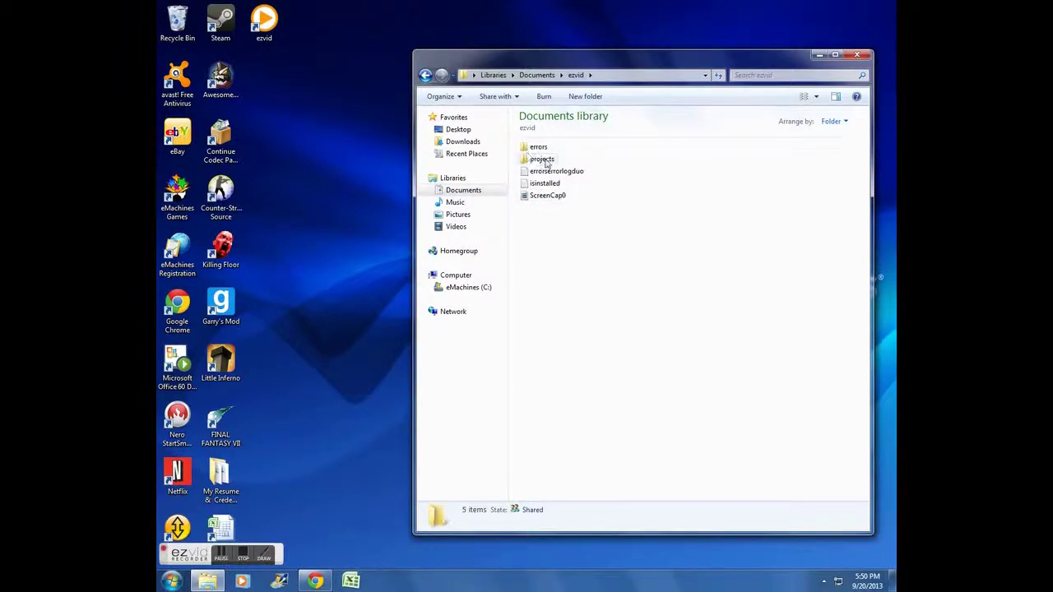
pyautogui.doubleClick(545, 159)
pyautogui.doubleClick(533, 148)
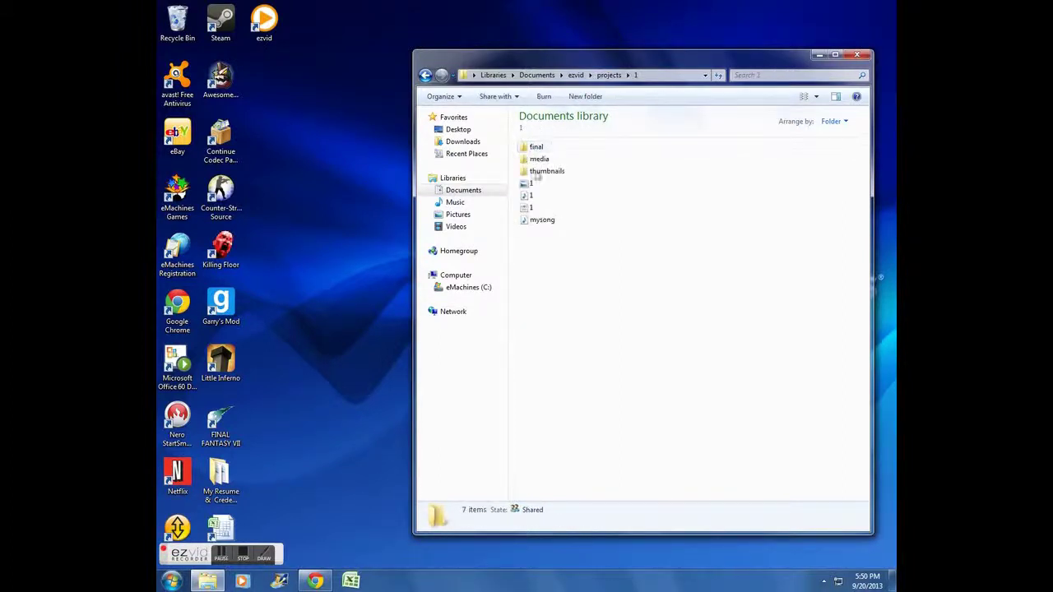
pyautogui.doubleClick(527, 223)
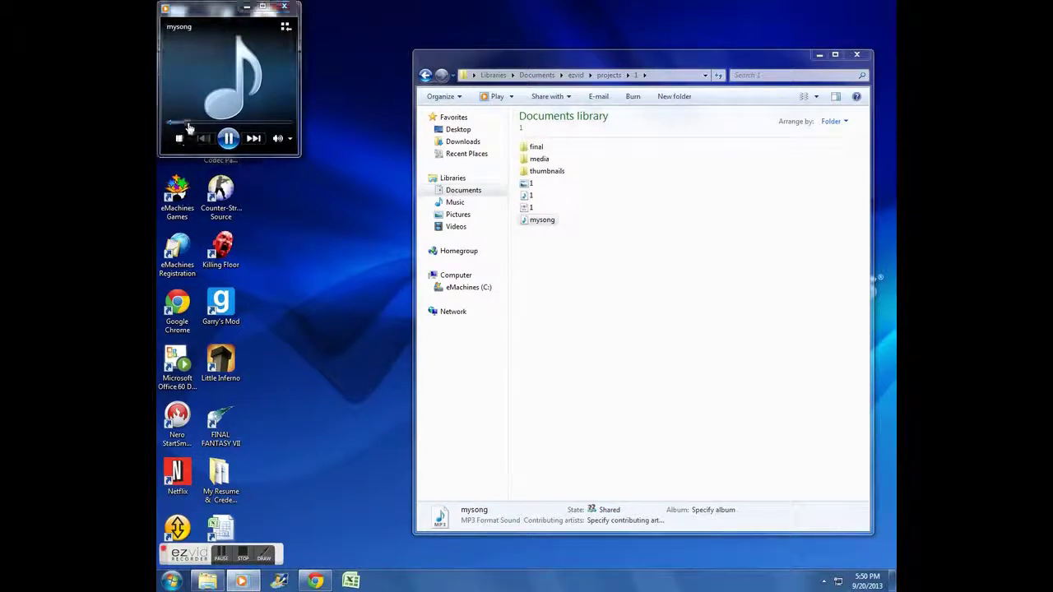
# Skim and replay mysong, check the 1.wav recording, then close Media Player and Explorer.
pyautogui.click(210, 124)
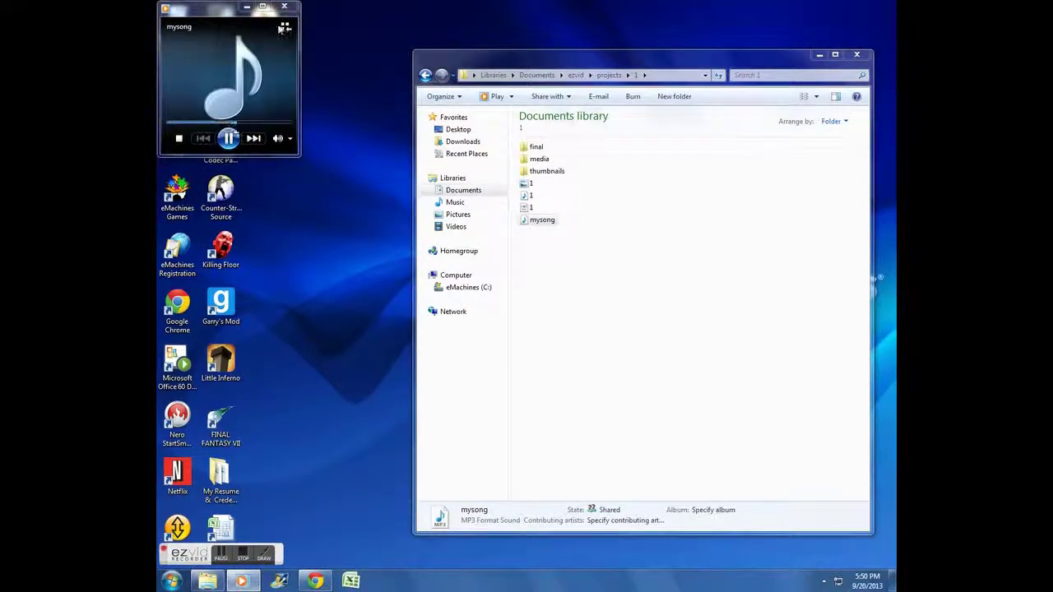
pyautogui.doubleClick(536, 220)
pyautogui.click(284, 7)
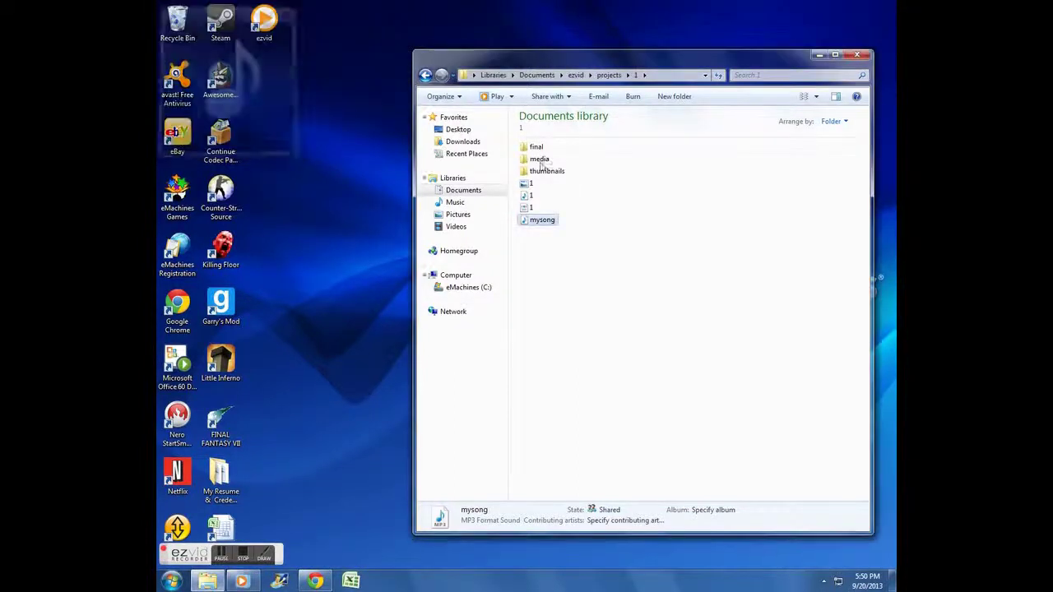
pyautogui.click(532, 196)
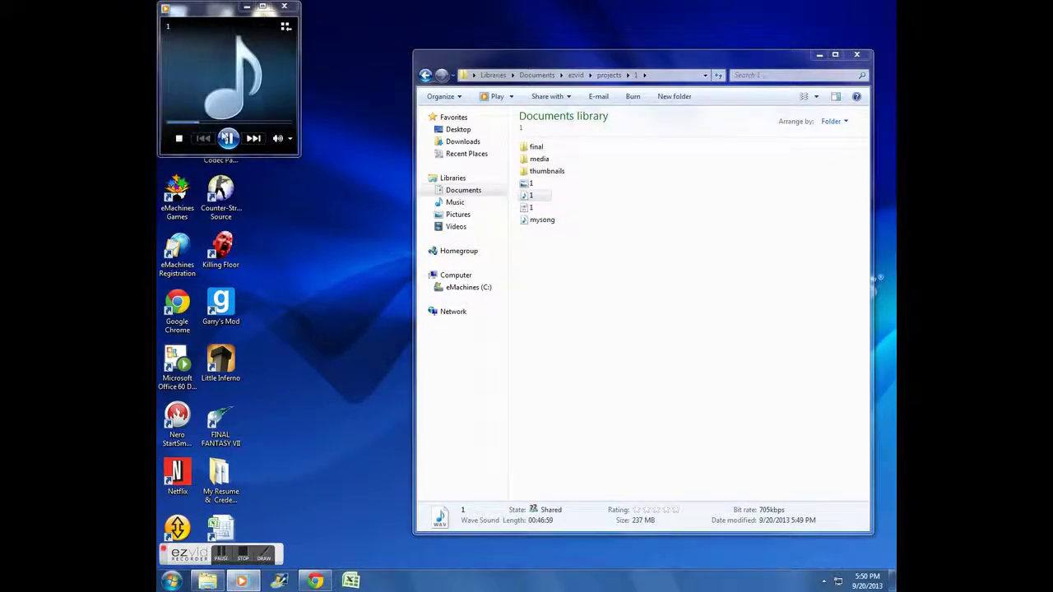
pyautogui.click(283, 7)
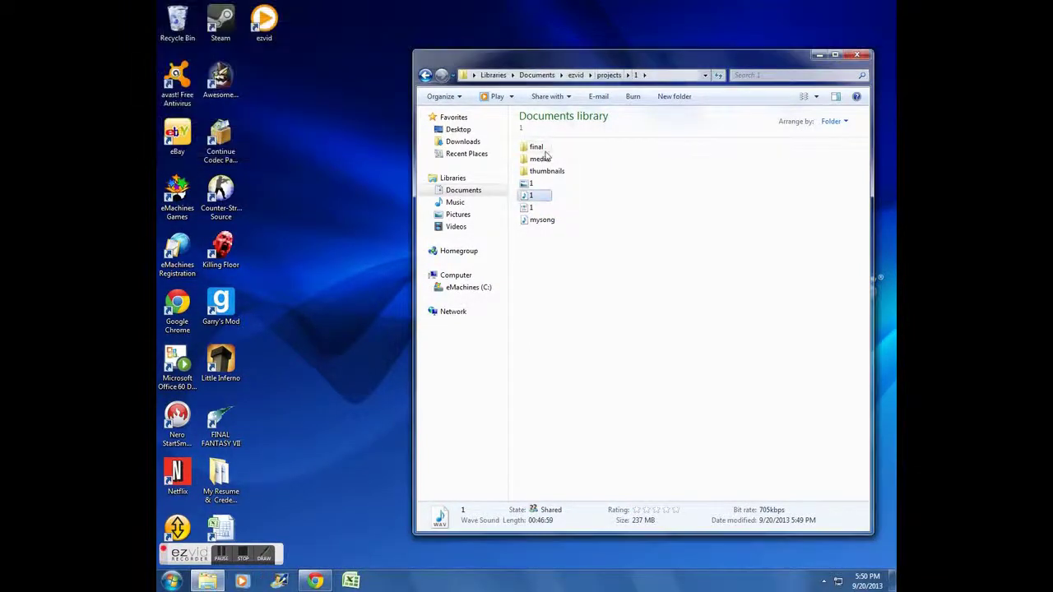
pyautogui.click(856, 55)
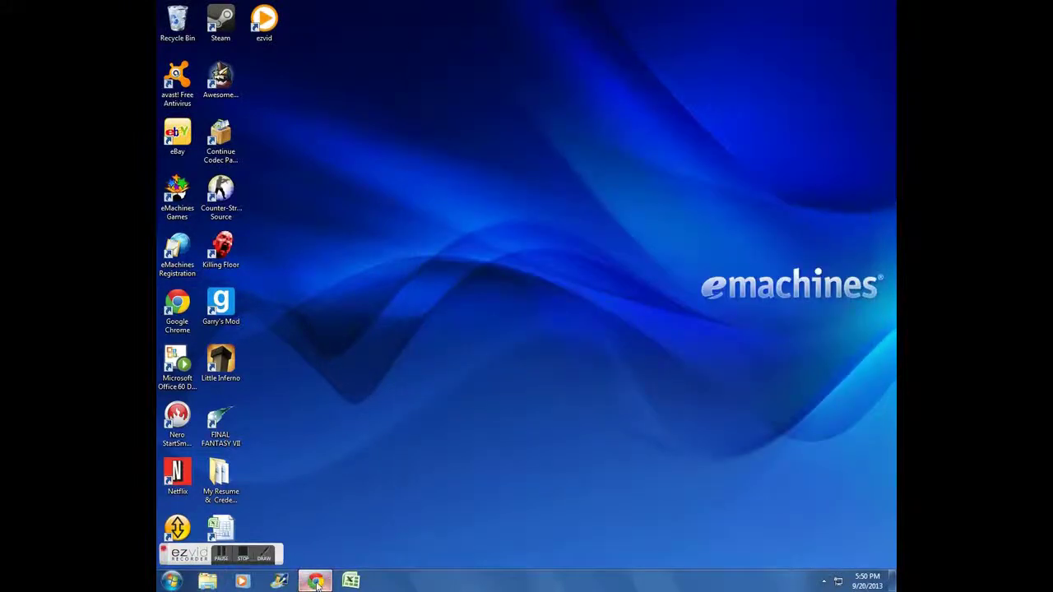
# In the restored Chrome window, search YouTube for 'silence sound effect'.
pyautogui.click(316, 582)
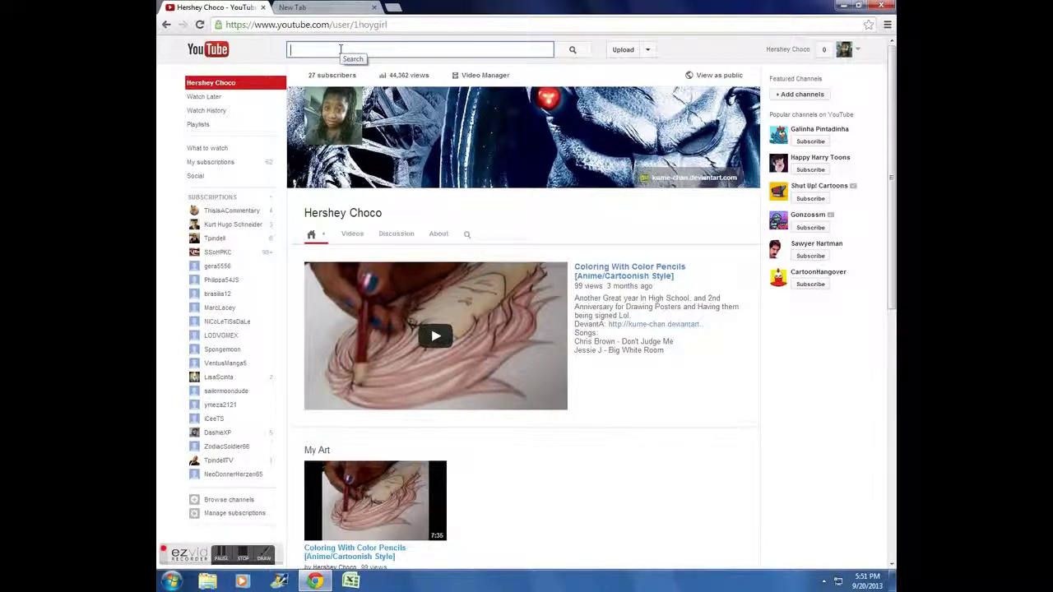
pyautogui.write('silence soun')
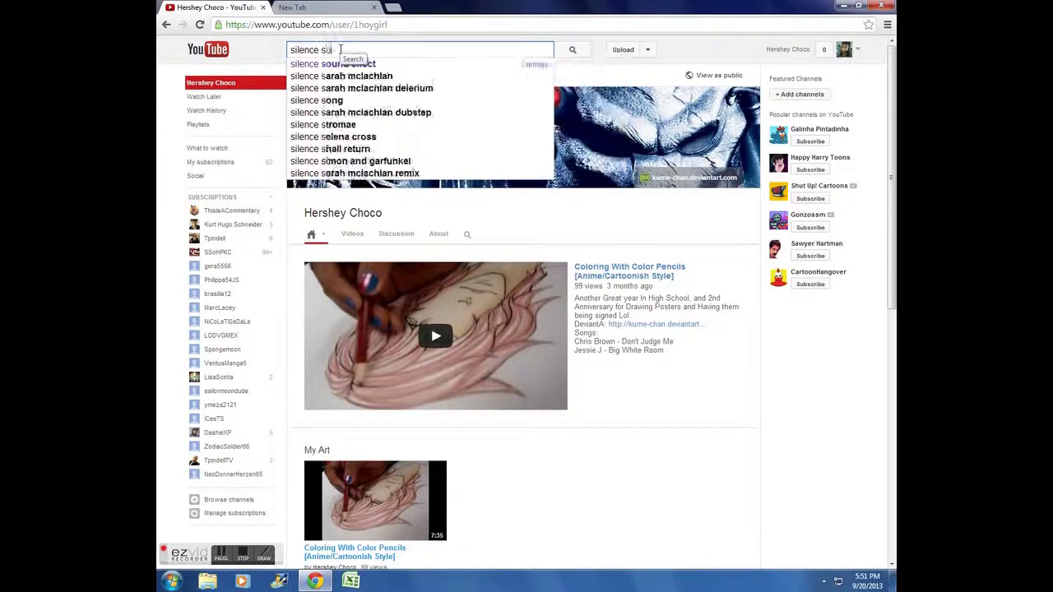
pyautogui.click(374, 64)
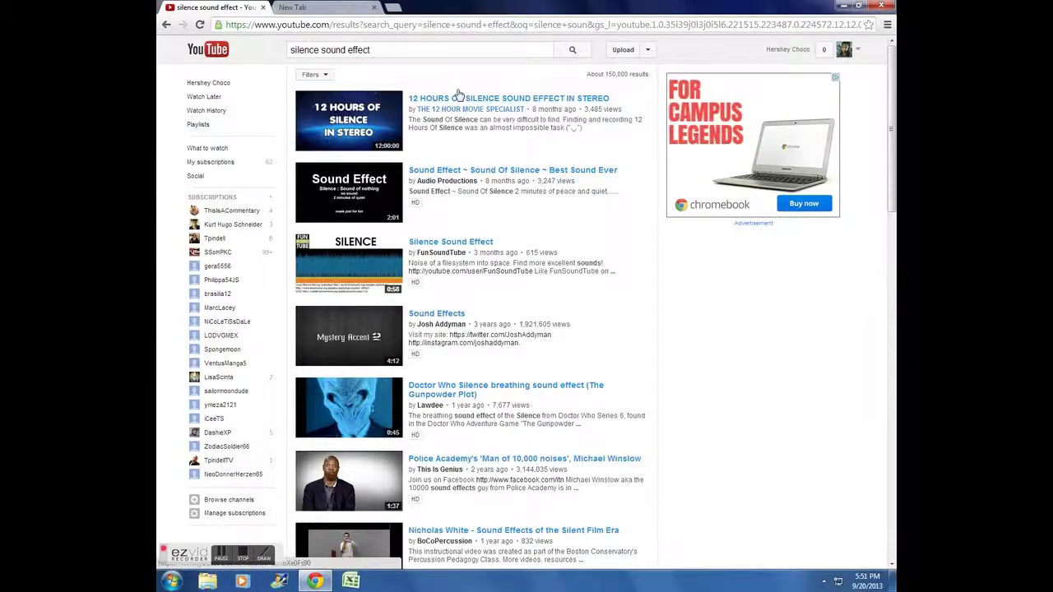
# In the new tab, search 'convert youtube to mp3' and open the YouTube to mp3 Converter site.
pyautogui.click(345, 7)
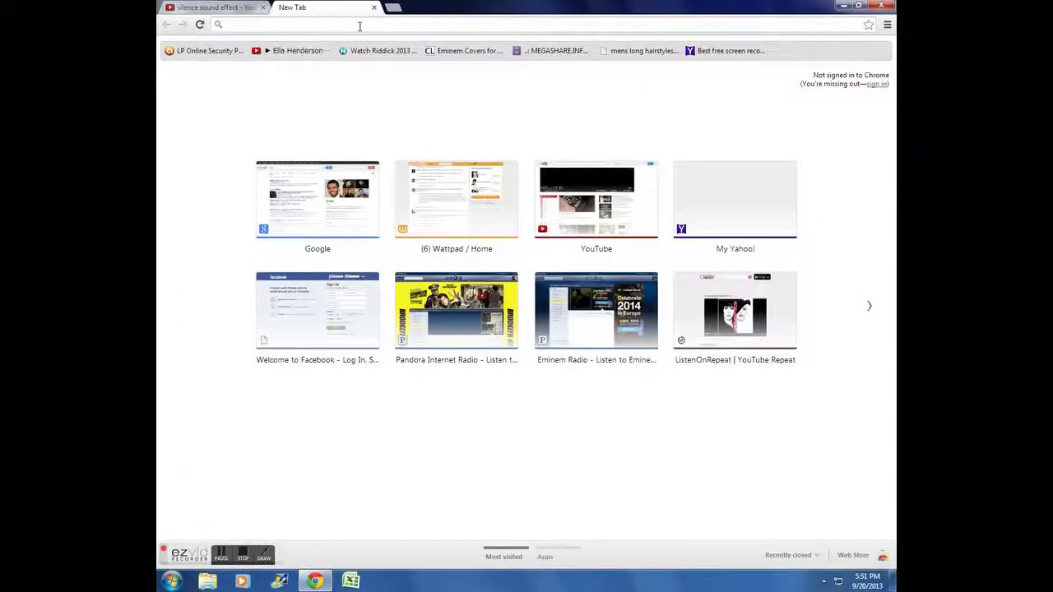
pyautogui.write('youtube.com')
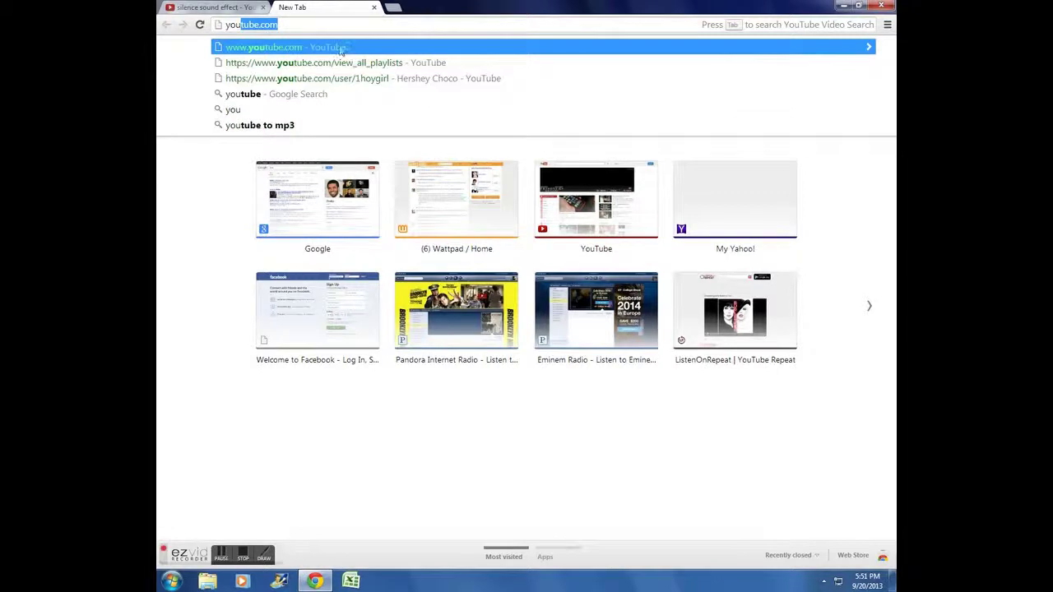
pyautogui.press('Return')
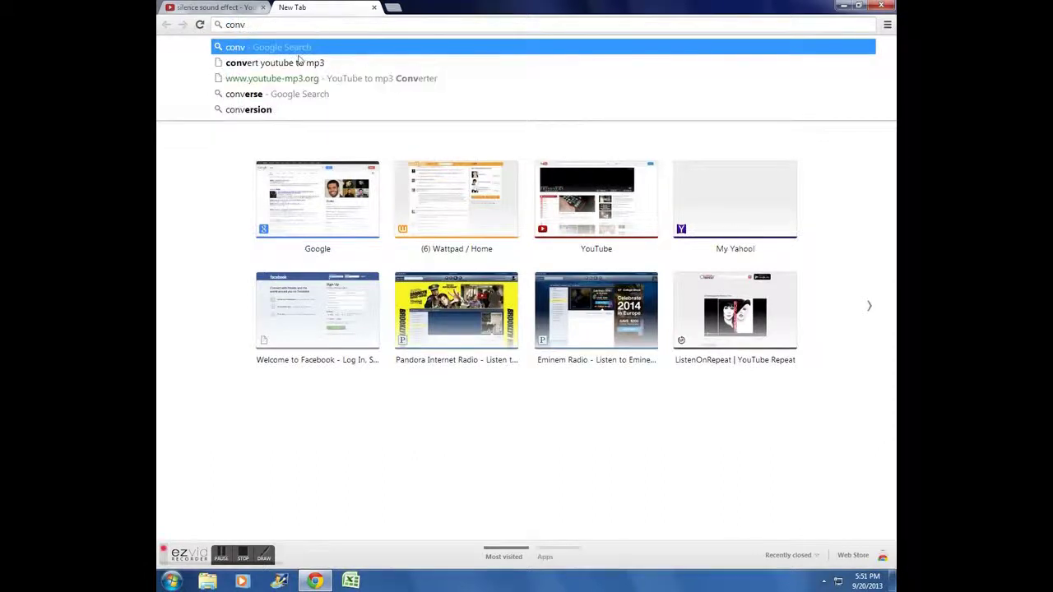
pyautogui.press('Down')
pyautogui.press('Return')
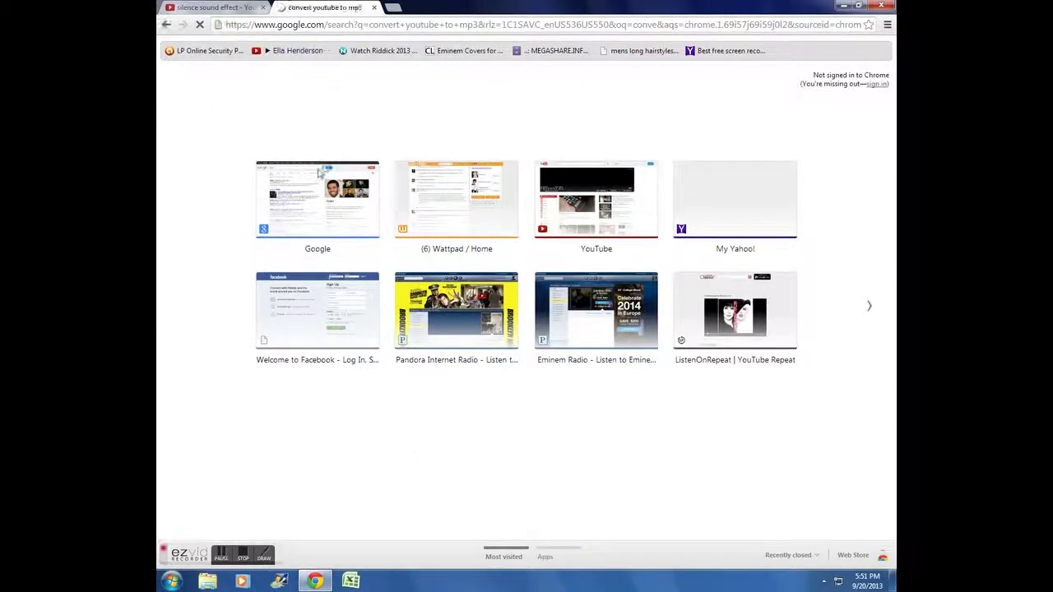
pyautogui.click(319, 149)
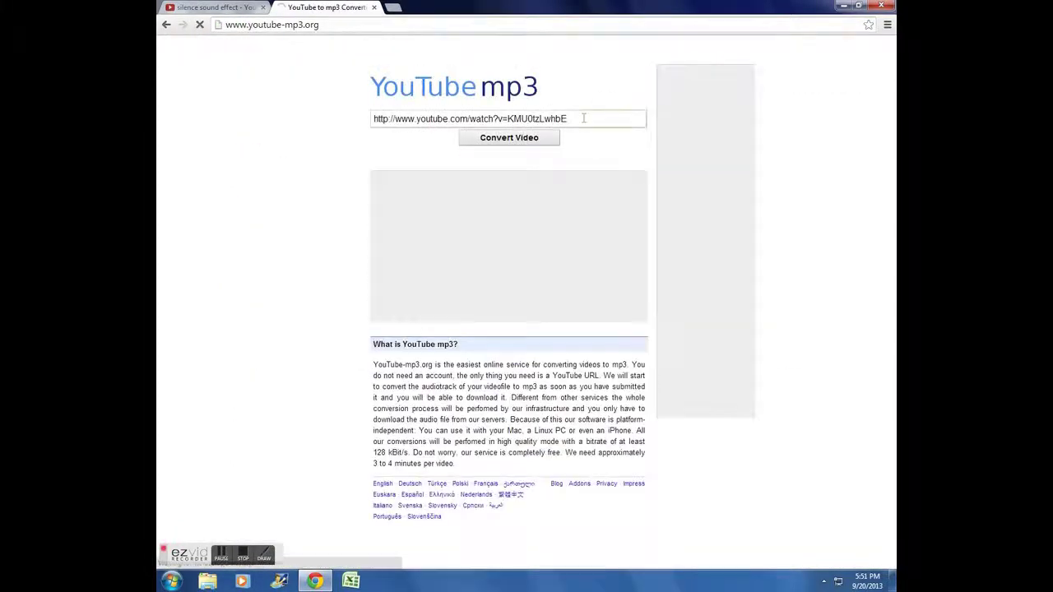
# Clear the converter's link field and open the Sound Of Silence video from the YouTube results.
pyautogui.moveTo(583, 117); pyautogui.dragTo(362, 119)
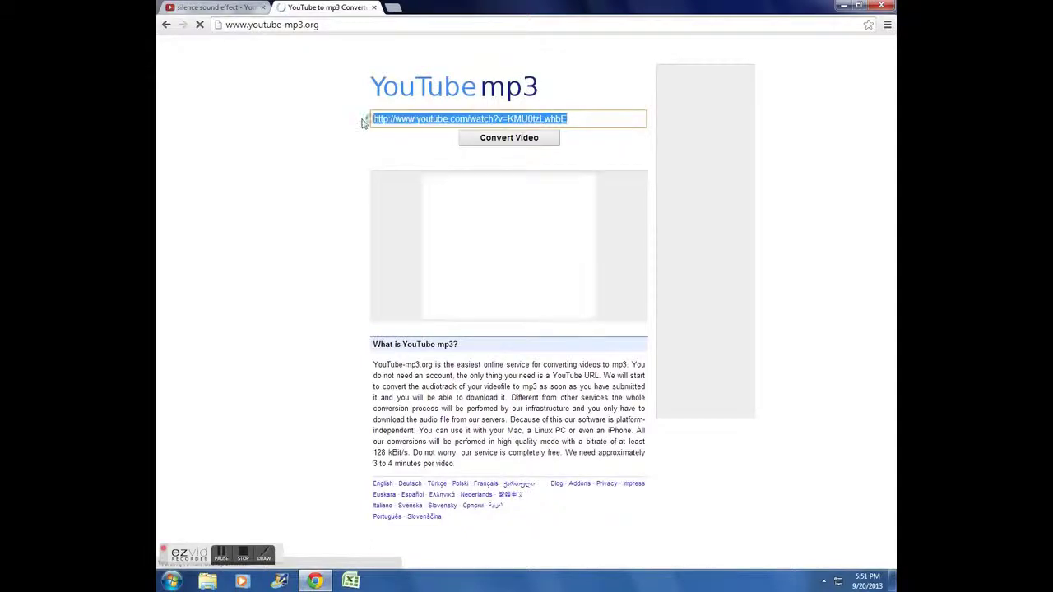
pyautogui.press('BackSpace')
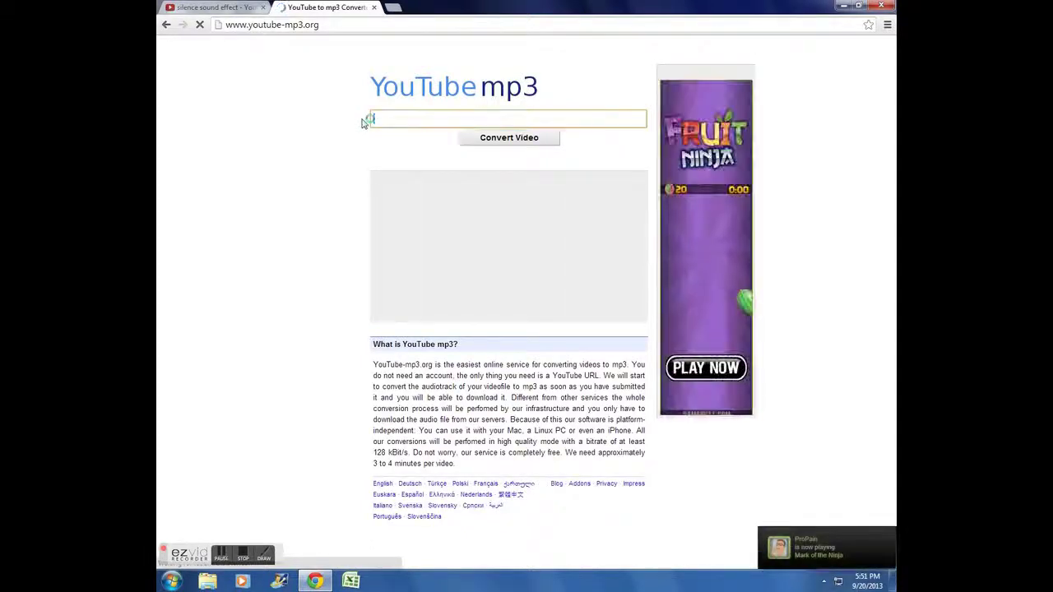
pyautogui.click(239, 8)
pyautogui.click(464, 171)
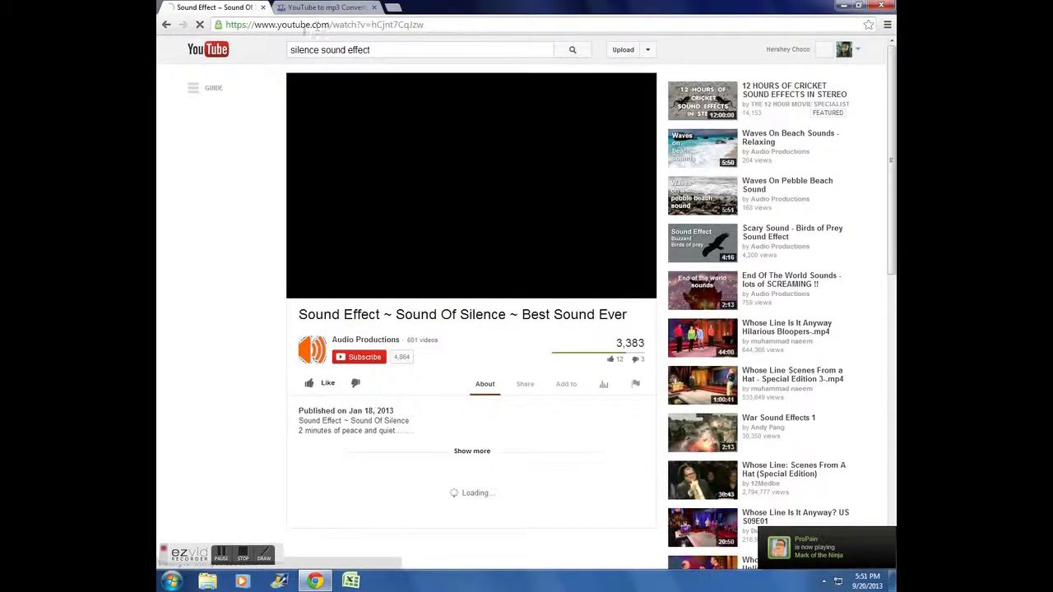
# Cut the silence video's URL from the address bar and play the video, skipping to 0:27.
pyautogui.click(365, 24)
pyautogui.hotkey('ctrl', 'c')
pyautogui.rightClick(365, 23)
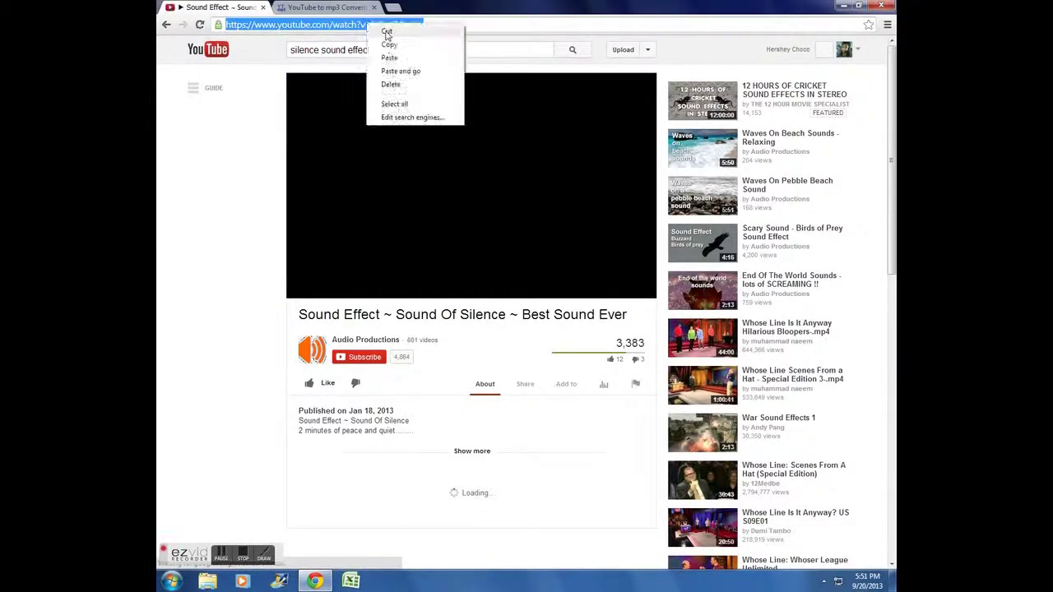
pyautogui.click(386, 31)
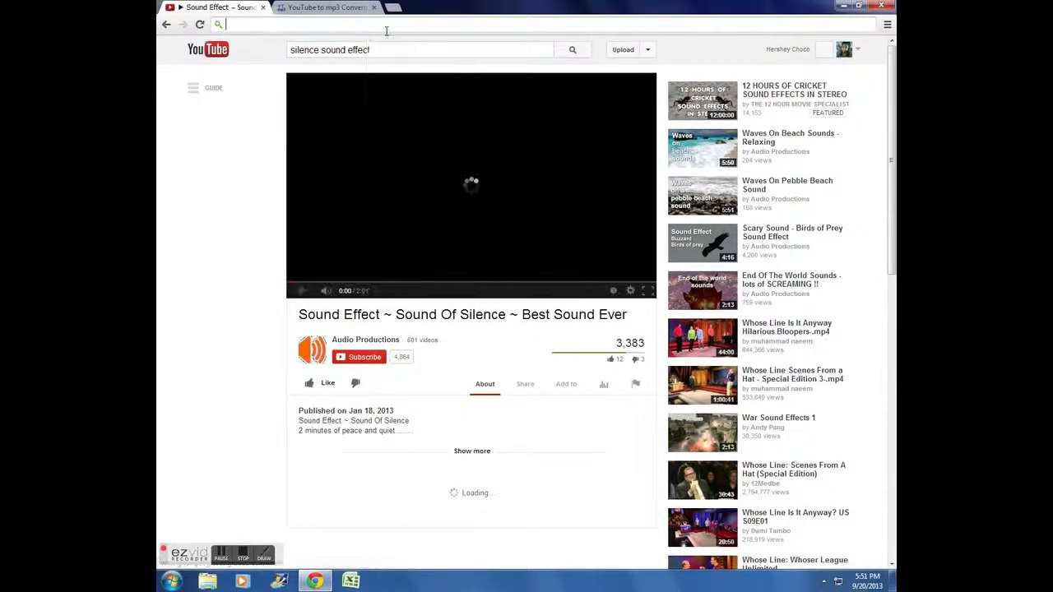
pyautogui.click(304, 292)
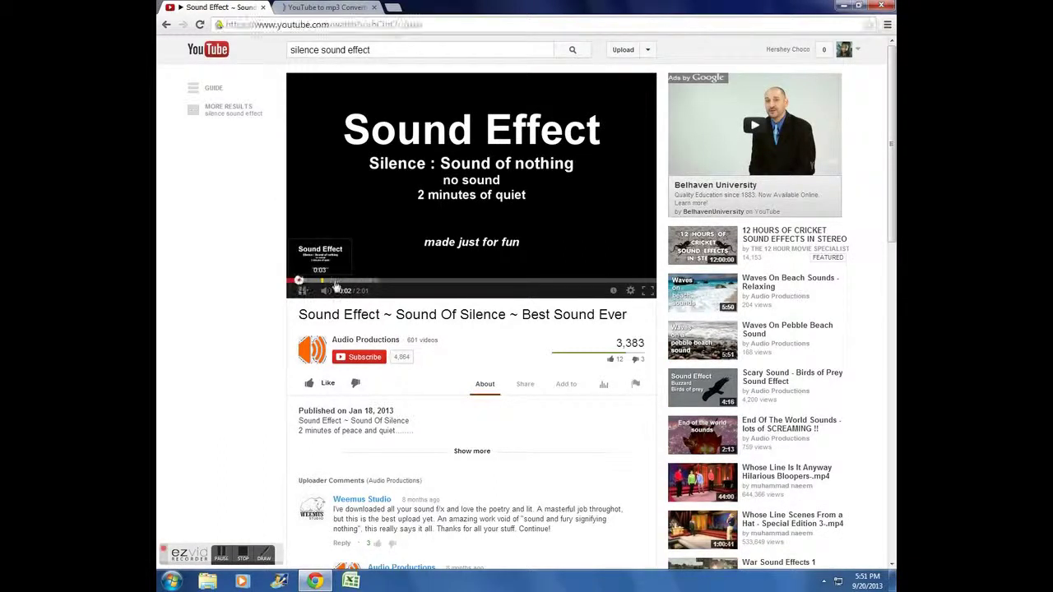
pyautogui.click(373, 282)
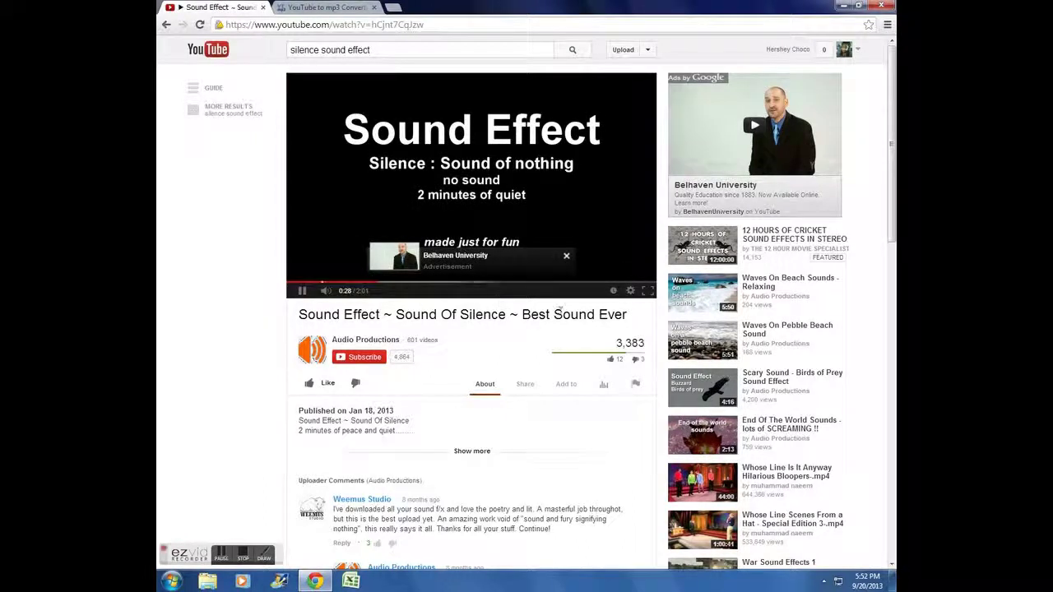
# Paste the video URL into youtube-mp3.org's link field and convert it to mp3.
pyautogui.click(329, 7)
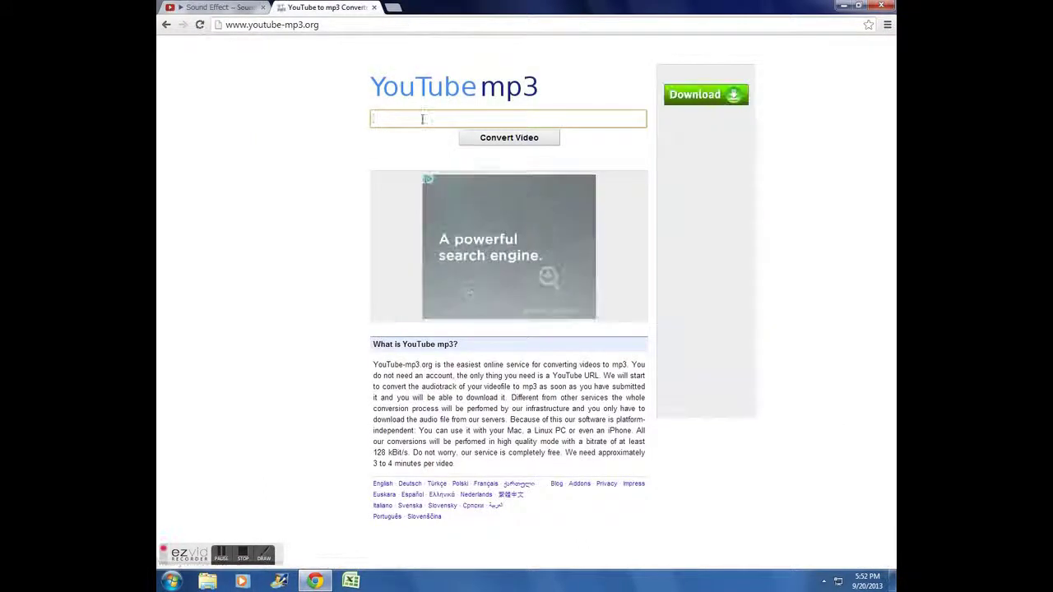
pyautogui.rightClick(423, 119)
pyautogui.click(450, 187)
pyautogui.click(491, 140)
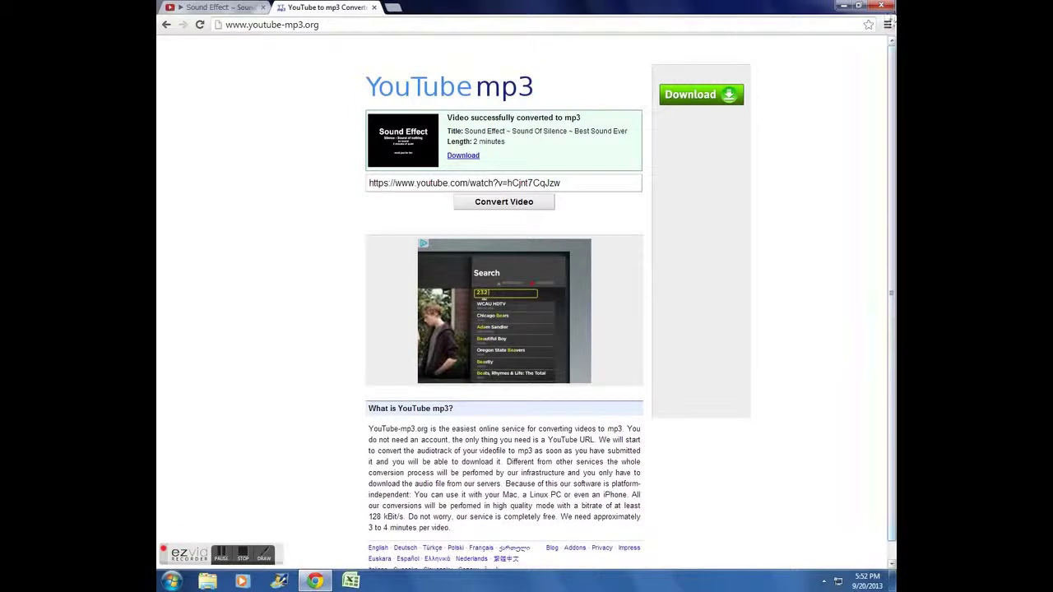
pyautogui.click(887, 24)
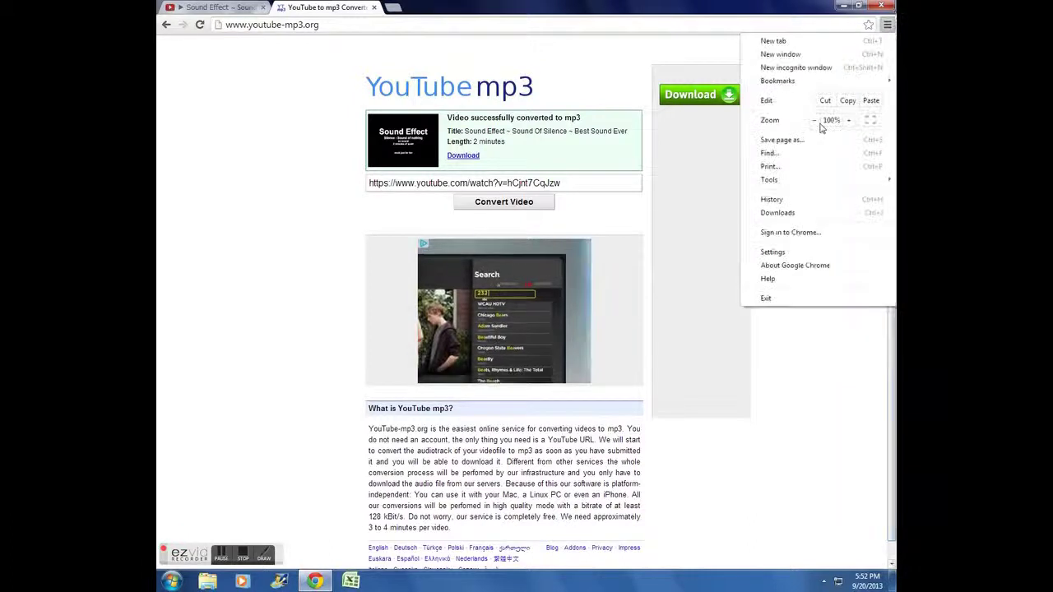
# From Chrome's Downloads page, show the 1,877 KB Sound Of Silence mp3 in the Downloads folder.
pyautogui.click(784, 214)
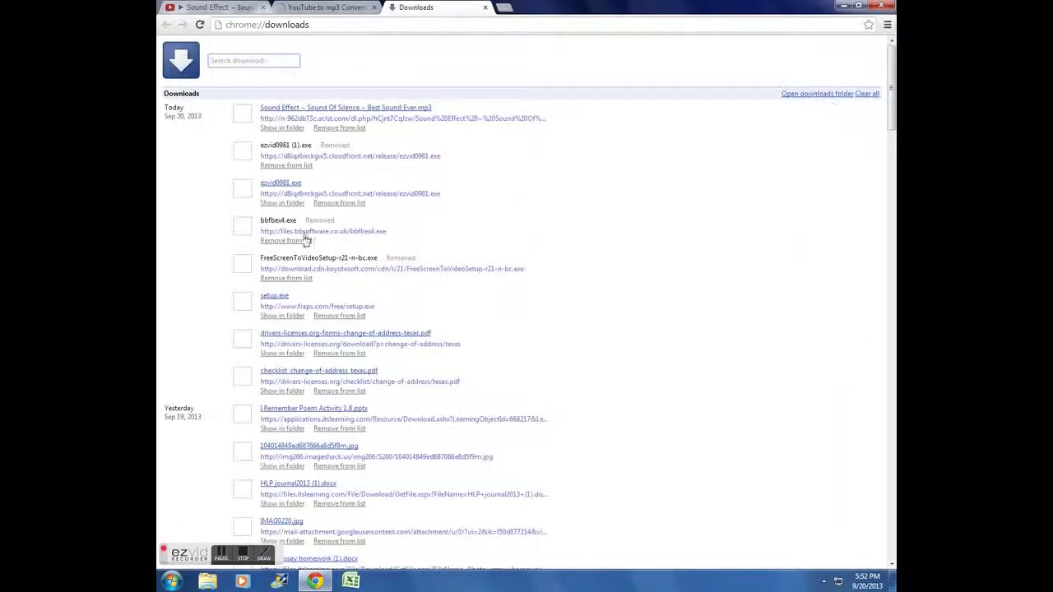
pyautogui.click(282, 127)
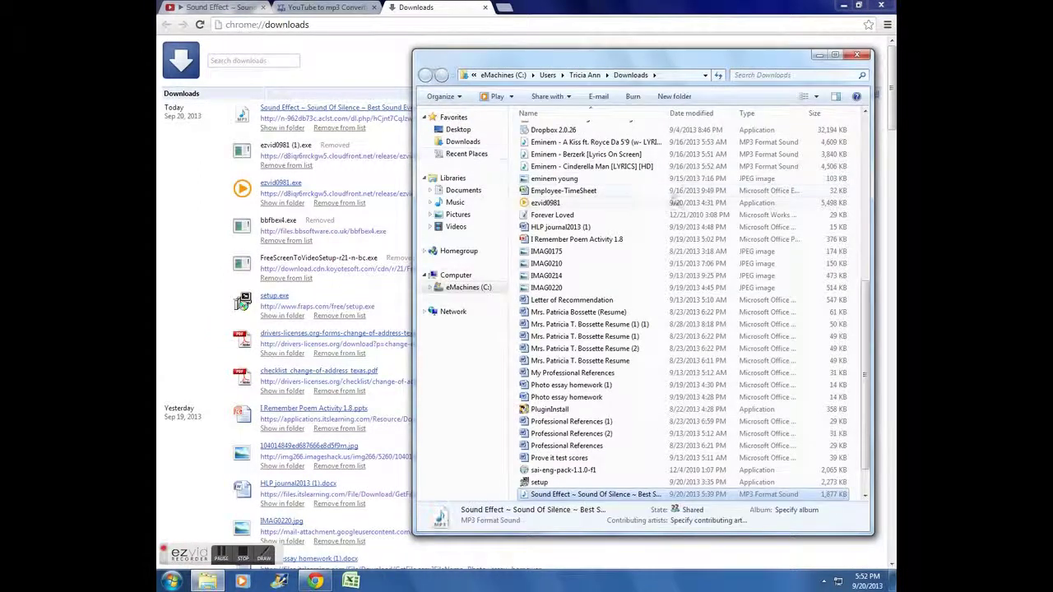
pyautogui.scroll(-1, 658, 267)
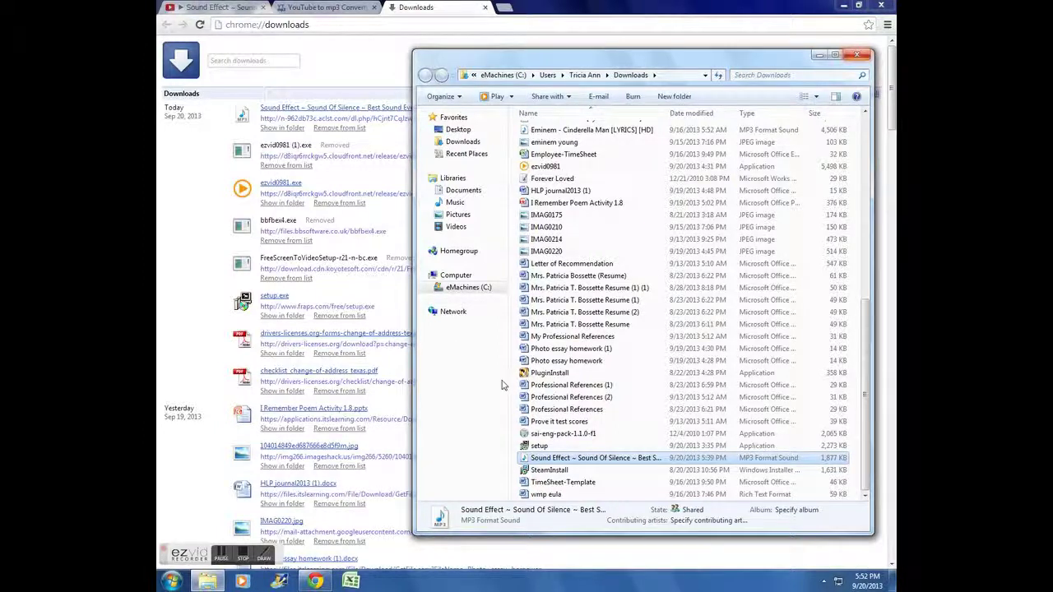
pyautogui.click(171, 581)
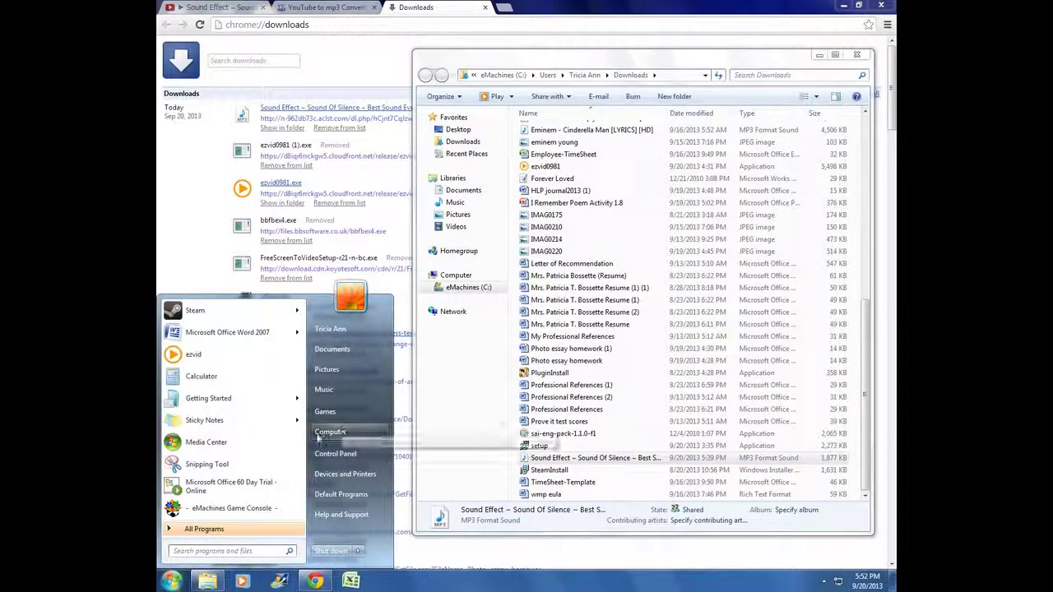
# Locate mysong in Documents\ezvid\projects\1, then close that Explorer window.
pyautogui.click(339, 350)
pyautogui.doubleClick(552, 198)
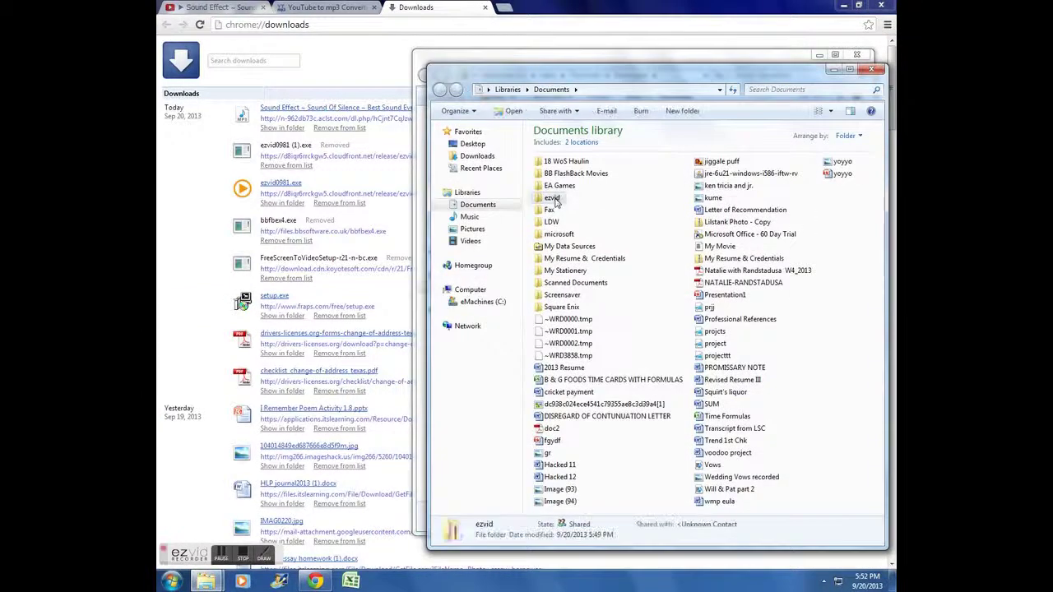
pyautogui.click(564, 175)
pyautogui.doubleClick(564, 176)
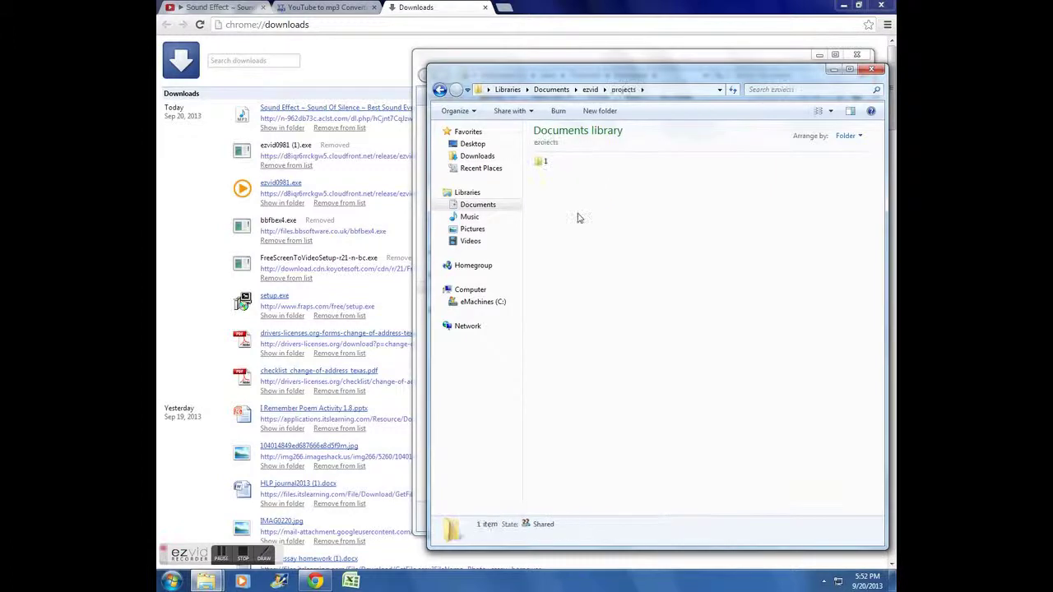
pyautogui.doubleClick(546, 162)
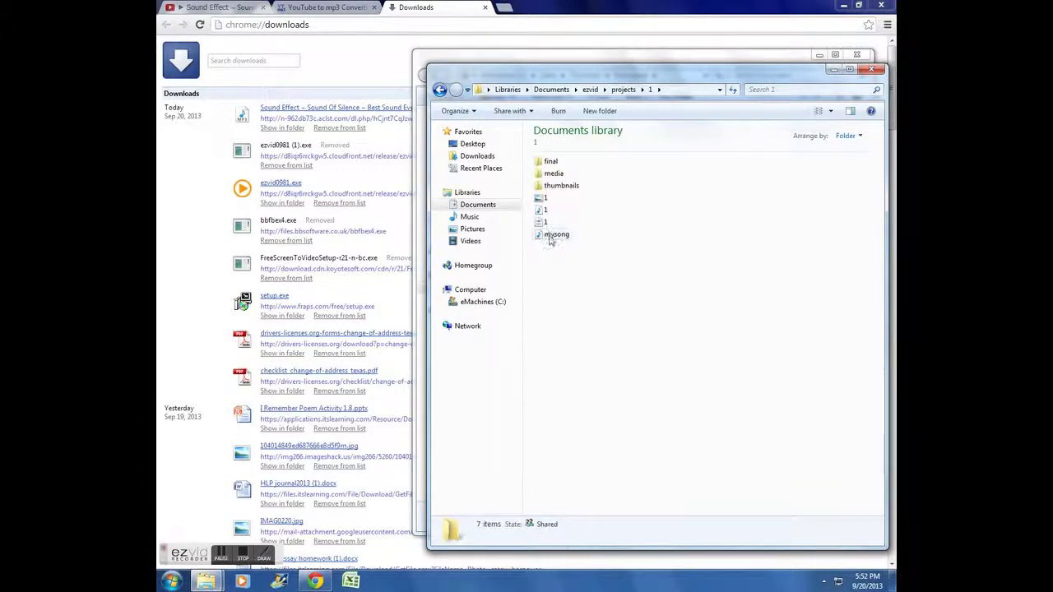
pyautogui.click(582, 234)
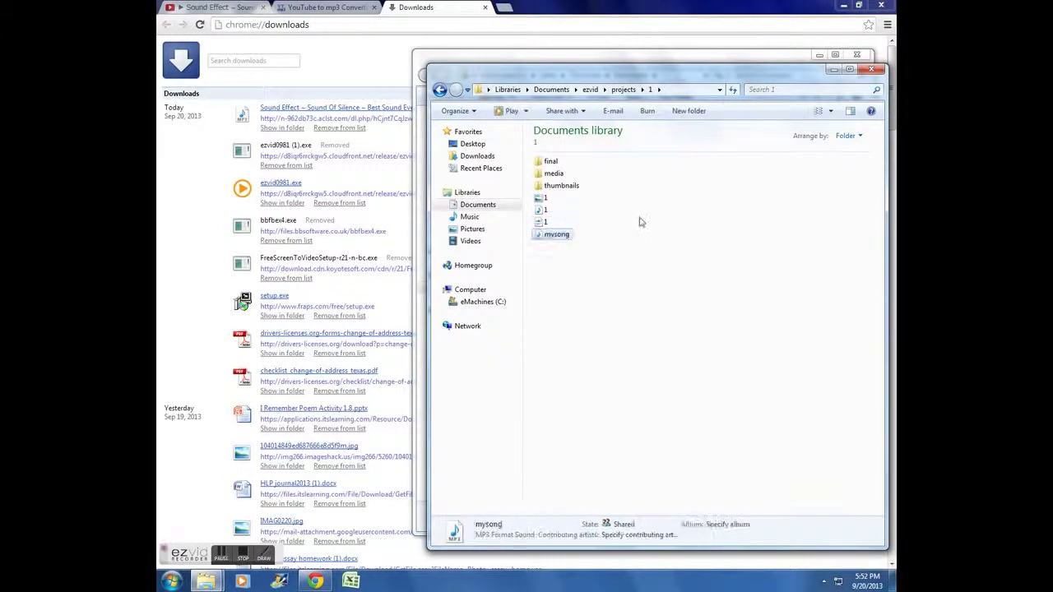
pyautogui.doubleClick(559, 238)
pyautogui.moveTo(534, 252); pyautogui.dragTo(601, 233)
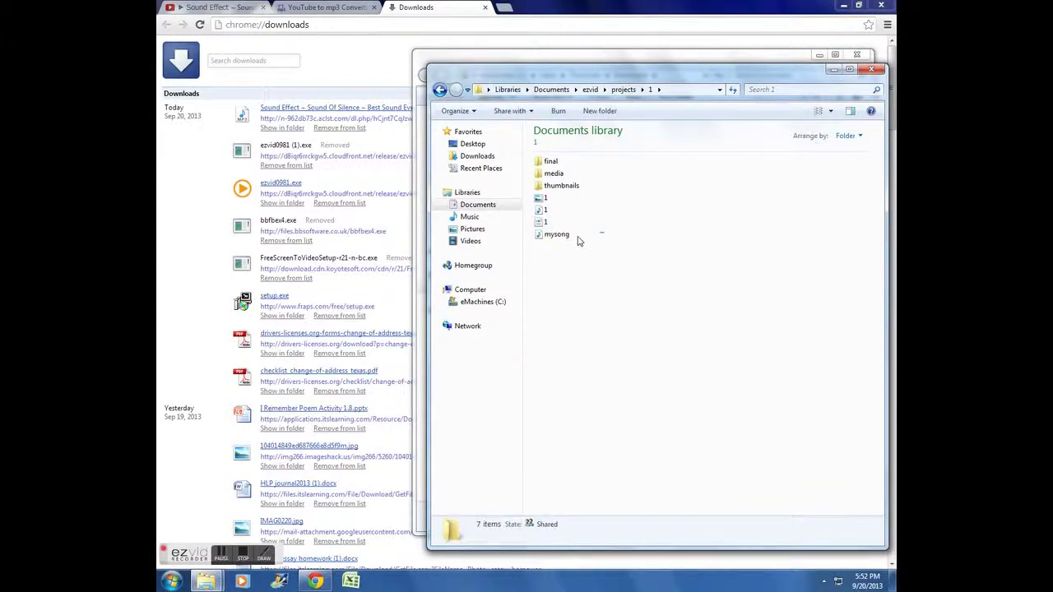
pyautogui.click(547, 237)
pyautogui.click(624, 269)
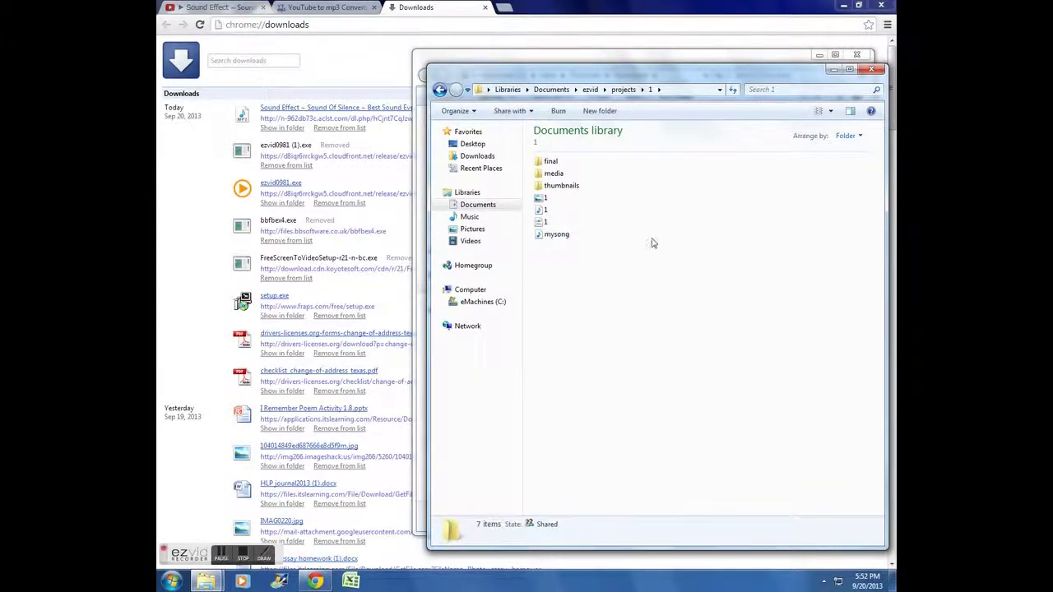
pyautogui.click(875, 73)
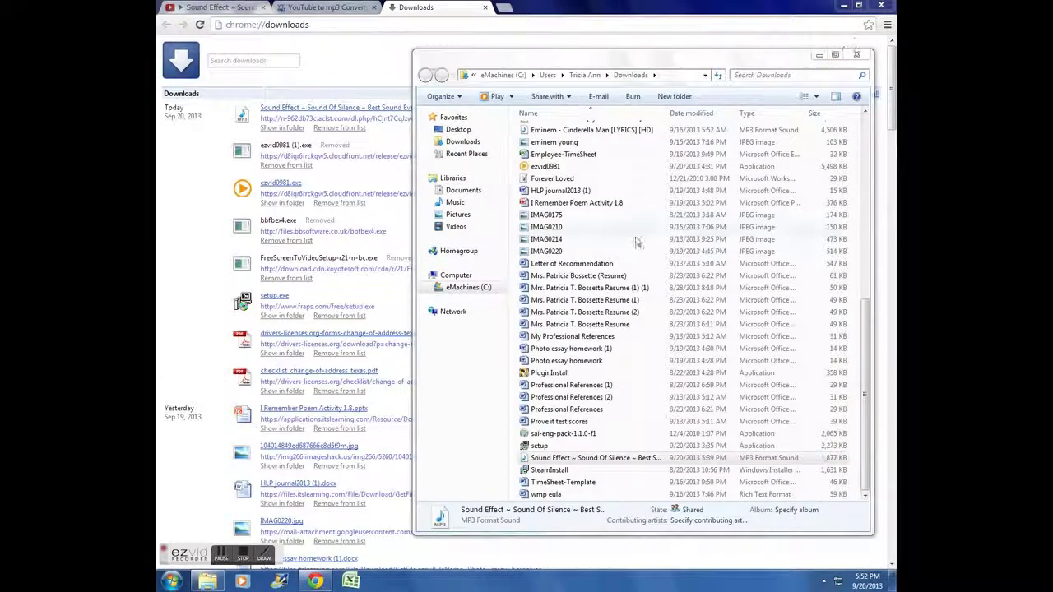
# Close the Downloads folder window and the Downloads and YouTube to mp3 tabs.
pyautogui.click(856, 54)
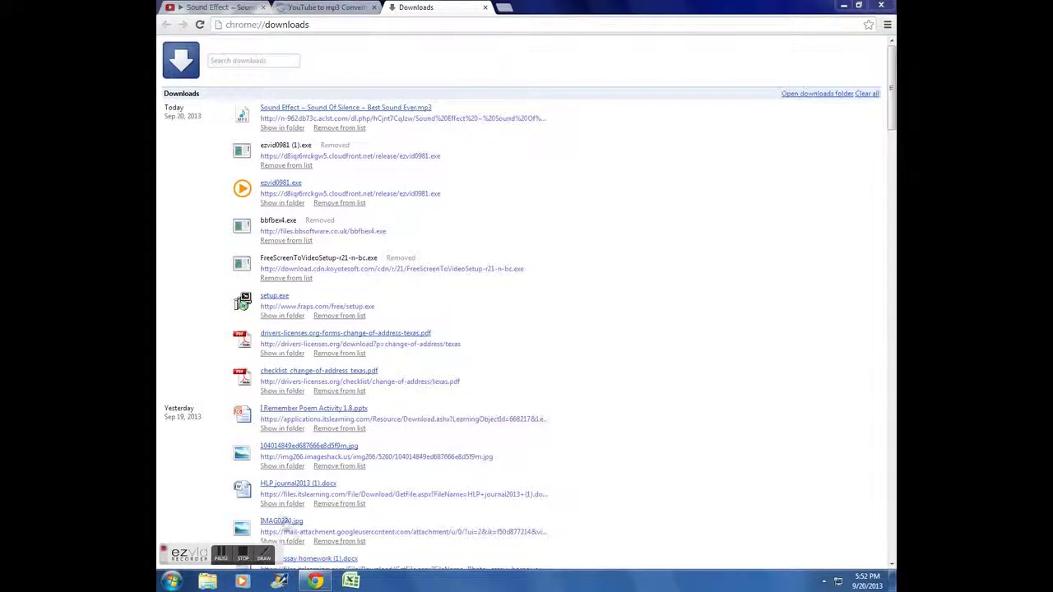
pyautogui.click(484, 7)
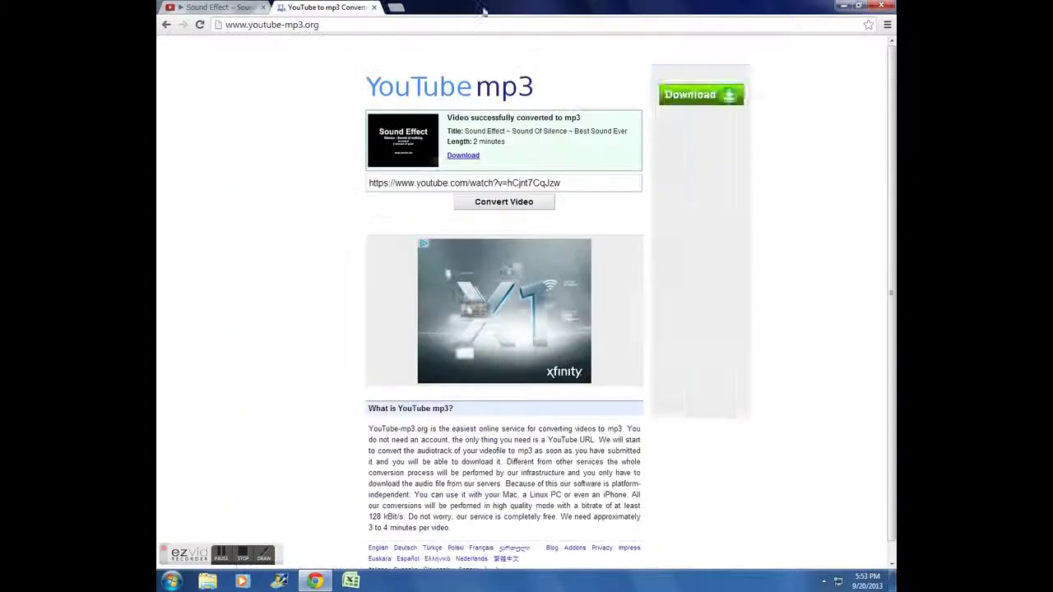
pyautogui.click(373, 8)
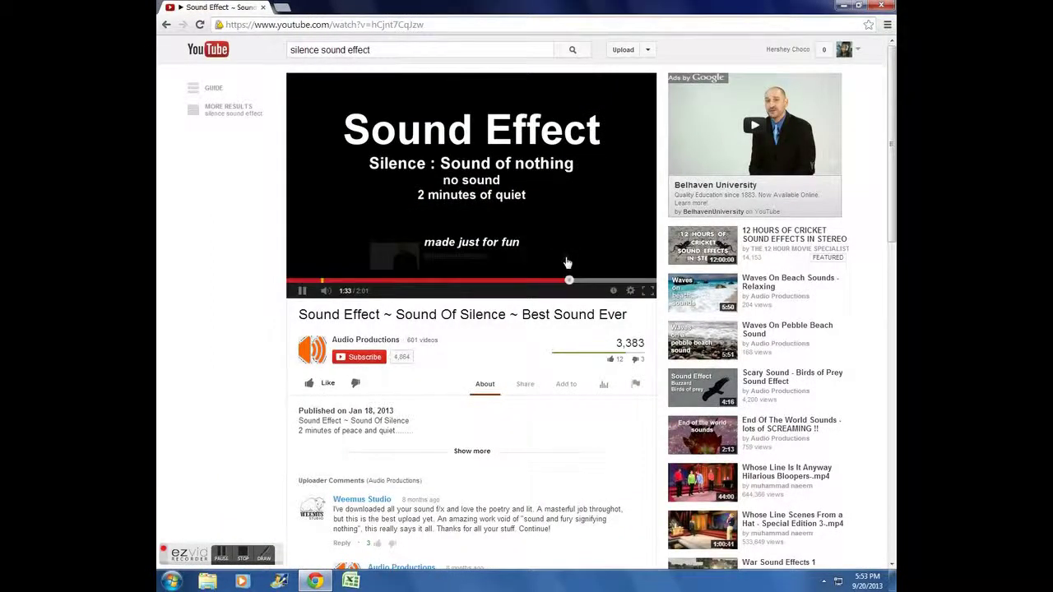